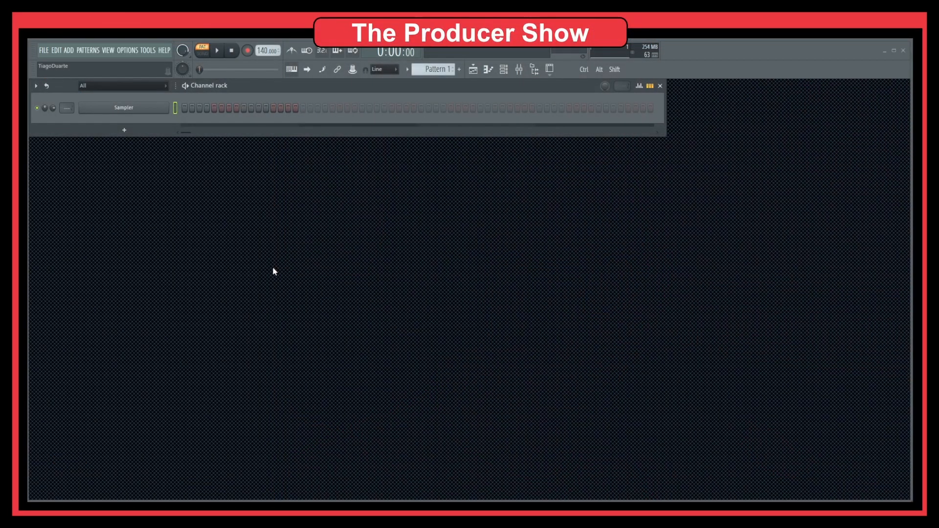
# Step: Add a Fruity DX10 instrument channel and move its plugin window clear of the channel rack
pyautogui.click(124, 130)
pyautogui.moveTo(124, 251)
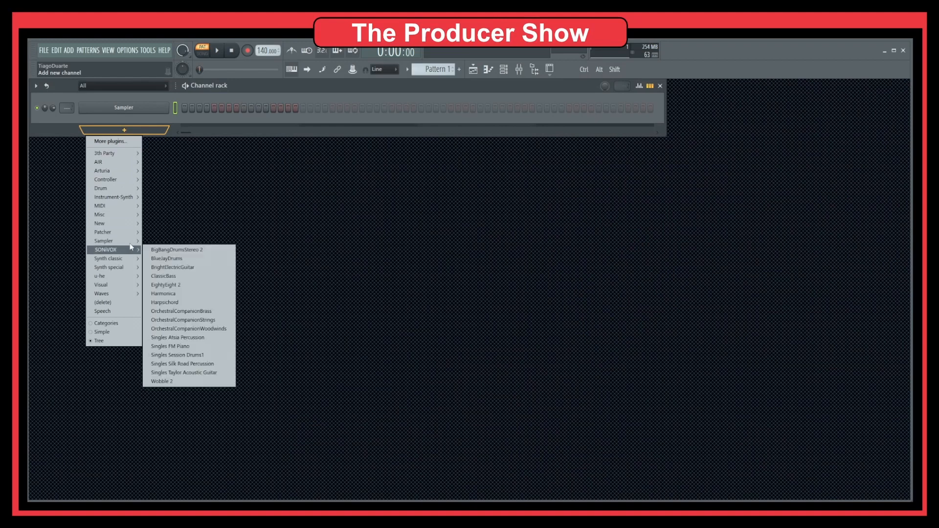
pyautogui.moveTo(123, 269)
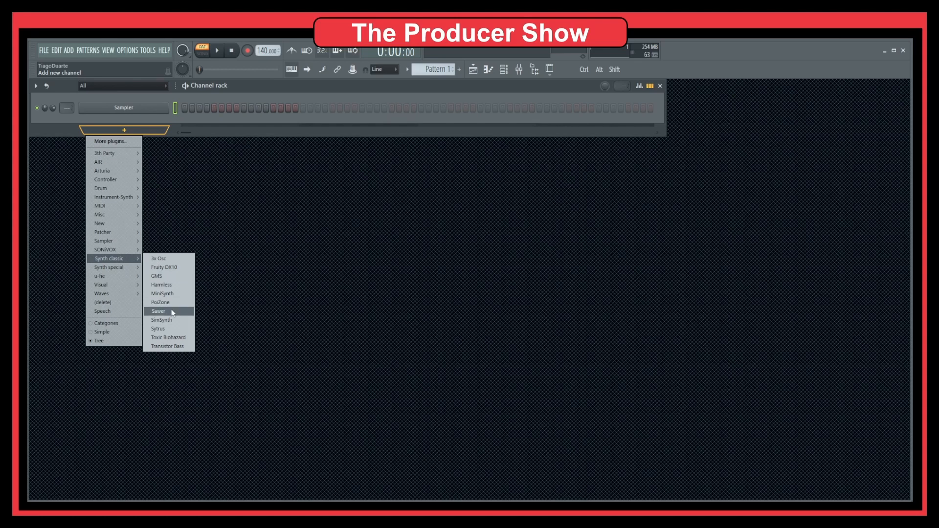
pyautogui.click(164, 267)
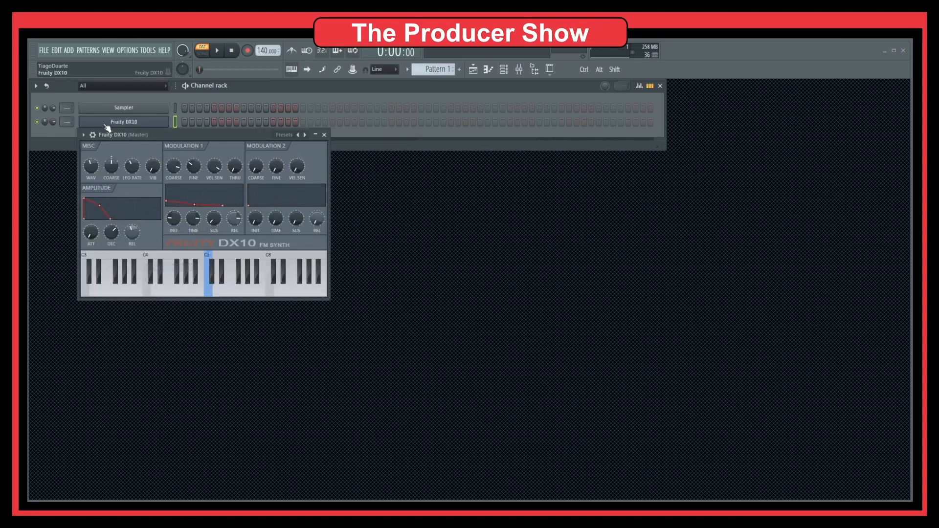
pyautogui.moveTo(140, 137); pyautogui.dragTo(146, 162)
# Step: Replace the Fruity DX10 channel with 3x Osc and move its window into the open workspace
pyautogui.rightClick(124, 122)
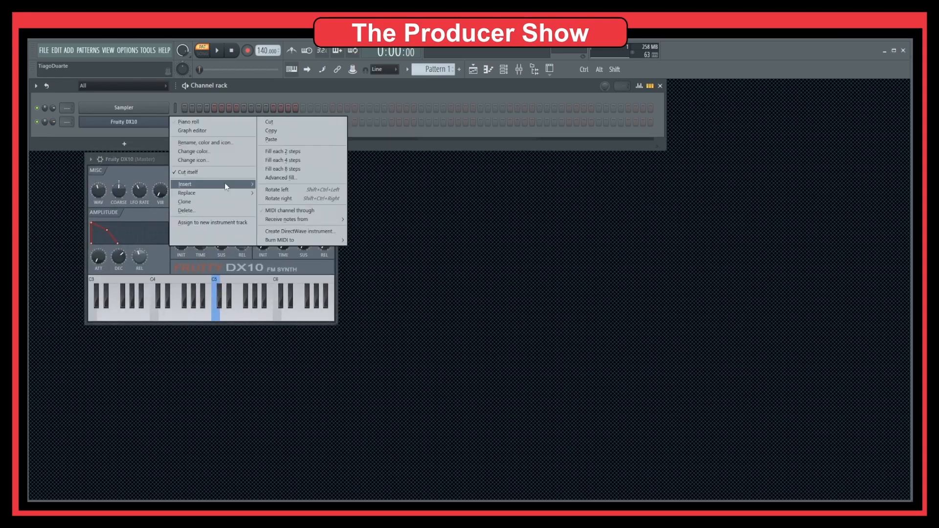
pyautogui.moveTo(235, 184)
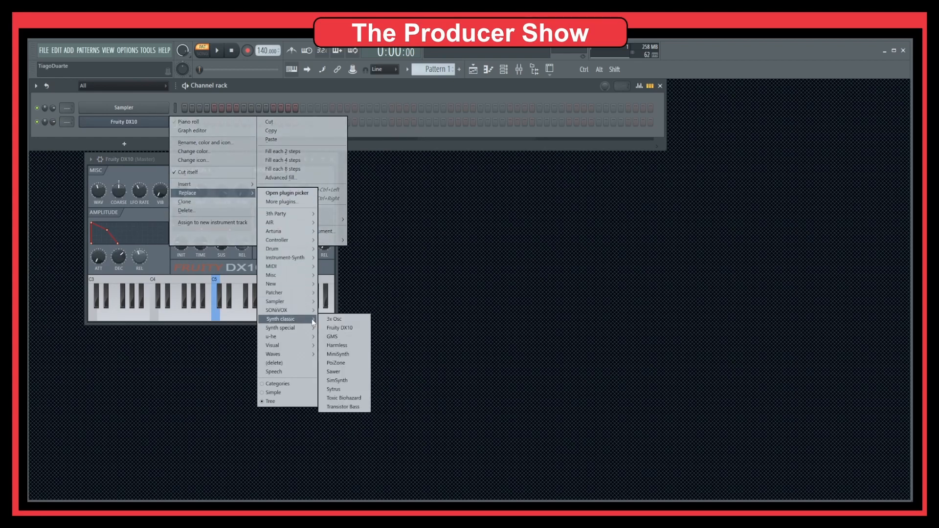
pyautogui.click(336, 320)
pyautogui.moveTo(226, 162); pyautogui.dragTo(327, 204)
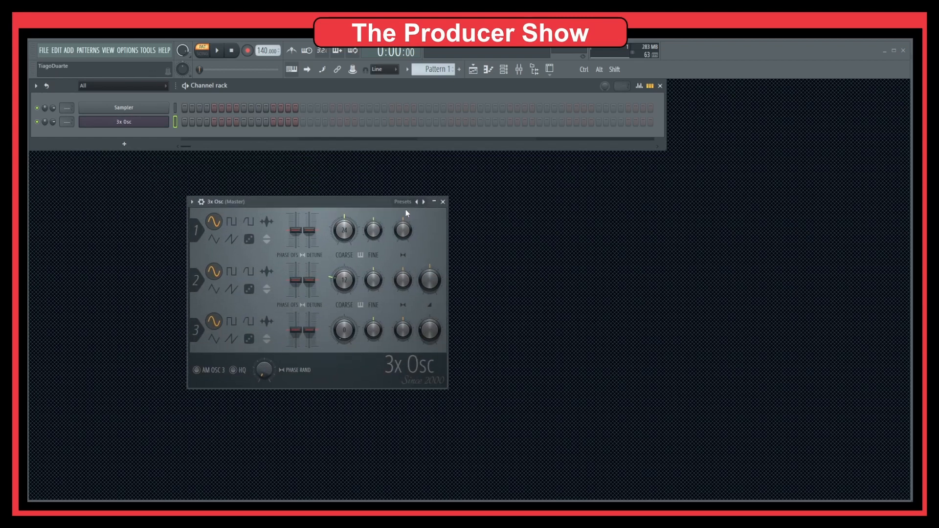
# Step: Link oscillator 1's stereo detune and coarse pitch to controls on the MIDI controller
pyautogui.rightClick(312, 233)
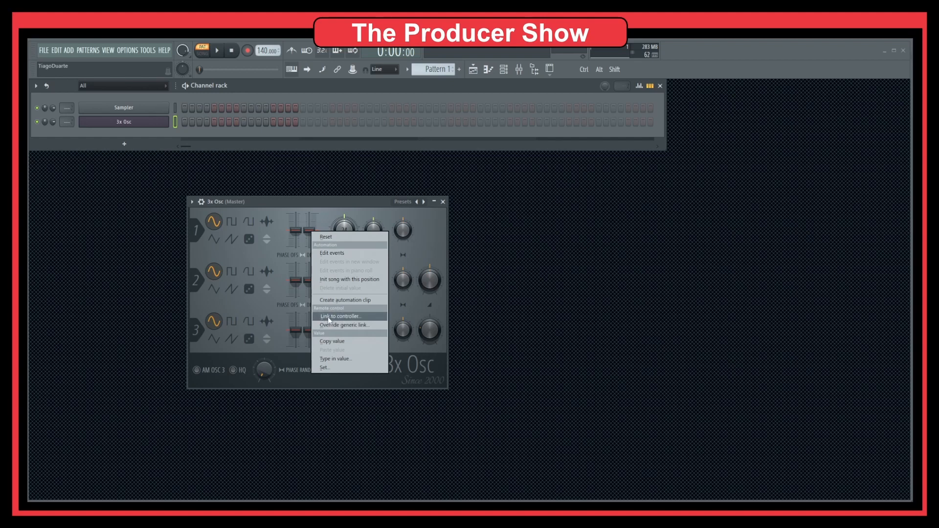
pyautogui.click(359, 318)
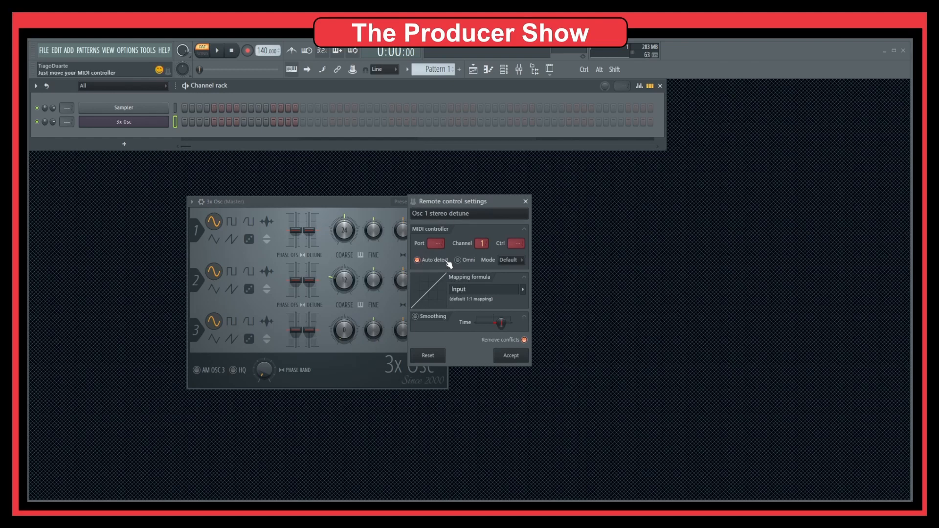
pyautogui.click(418, 260)
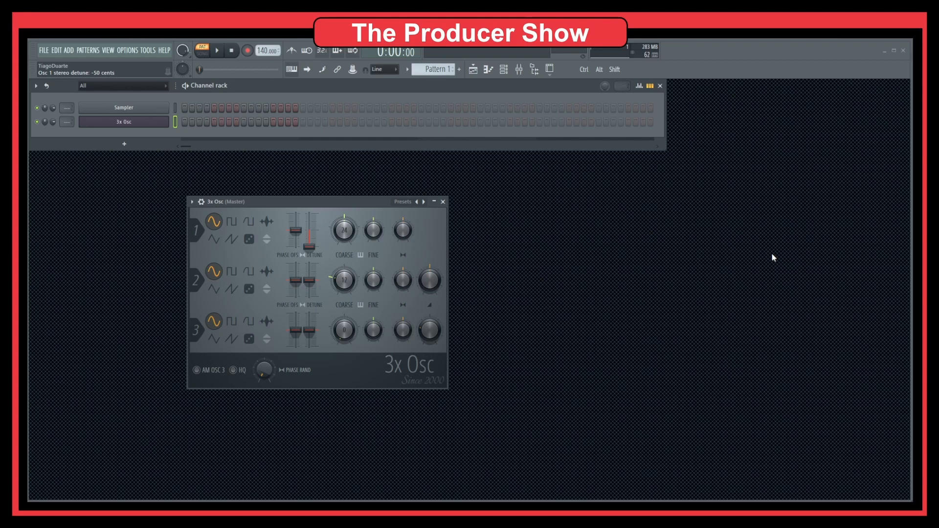
pyautogui.rightClick(348, 233)
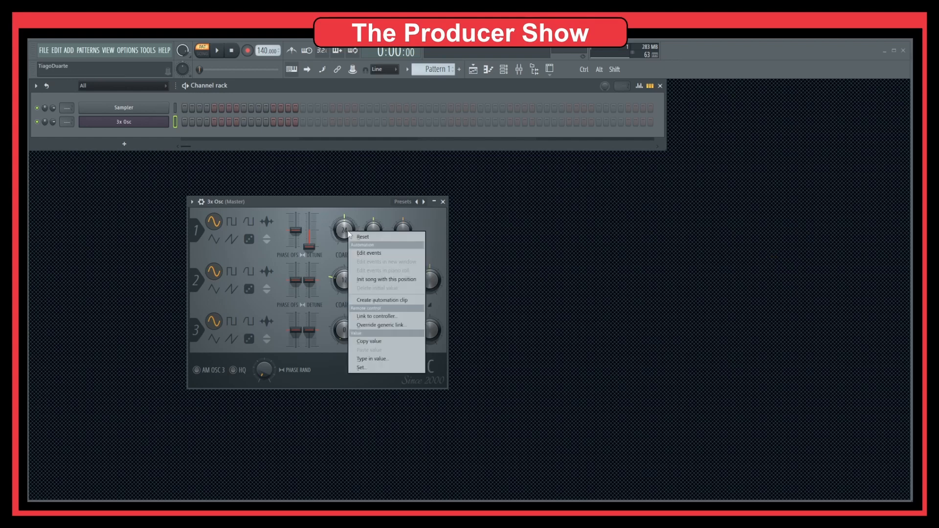
pyautogui.click(391, 317)
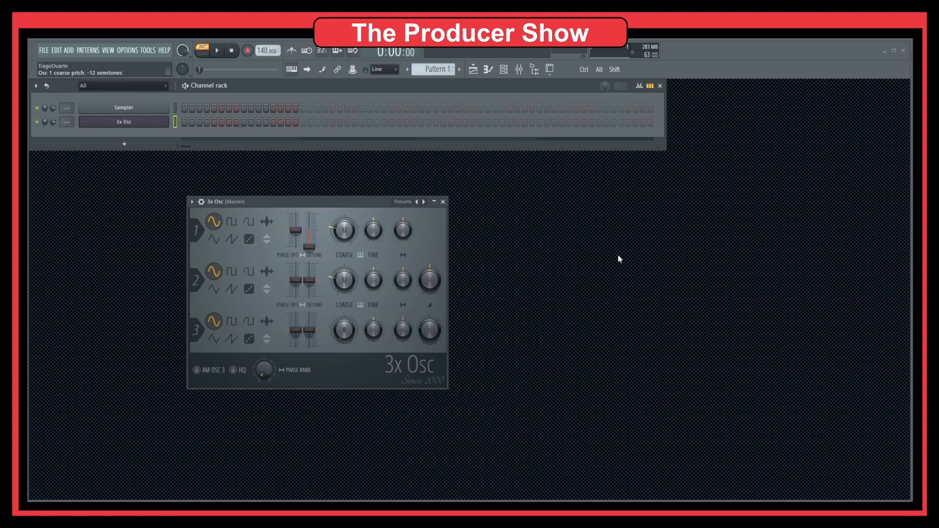
# Step: Close the channel rack, reposition the 3x Osc window and link oscillator 1's stereo phase offset to a MIDI controller
pyautogui.click(661, 85)
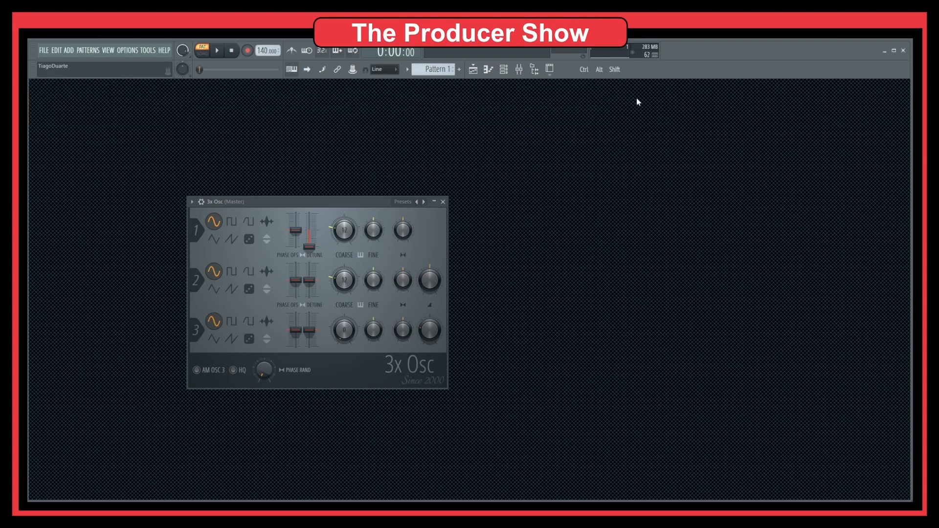
pyautogui.moveTo(349, 203); pyautogui.dragTo(452, 174)
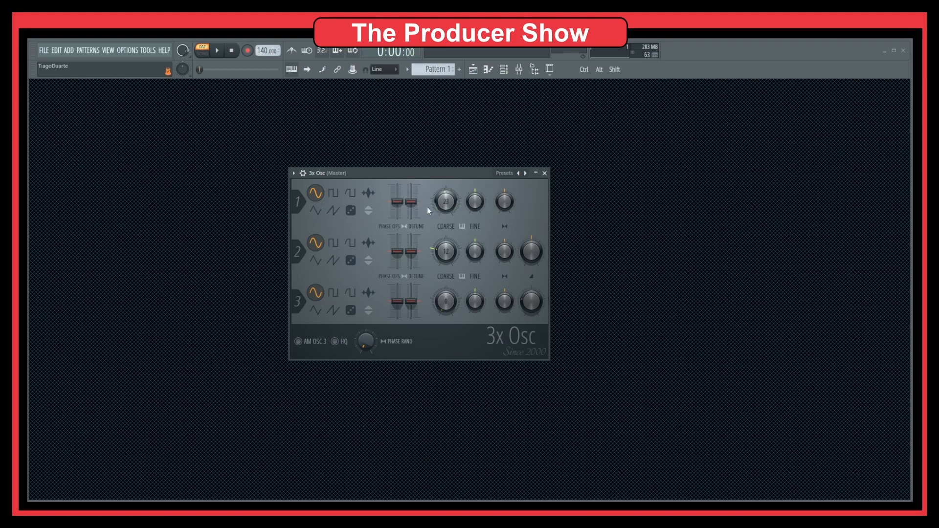
pyautogui.rightClick(398, 204)
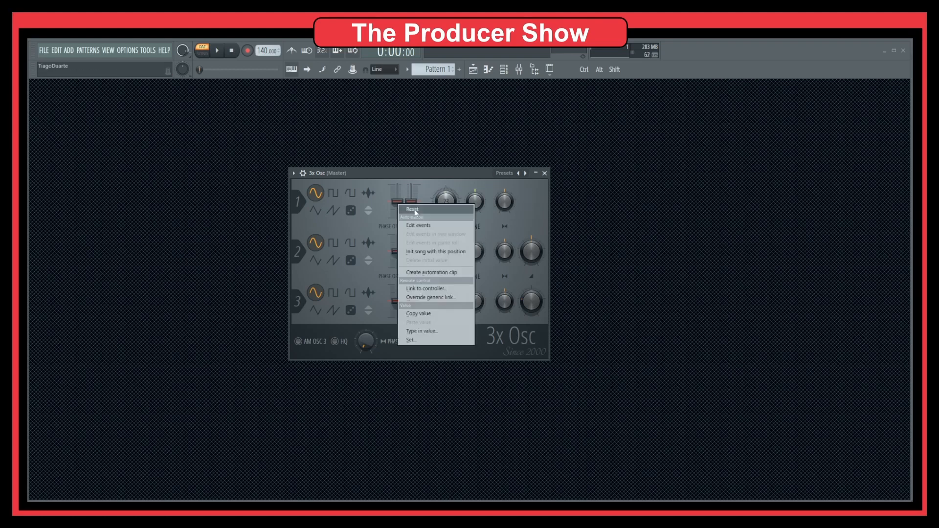
pyautogui.click(437, 273)
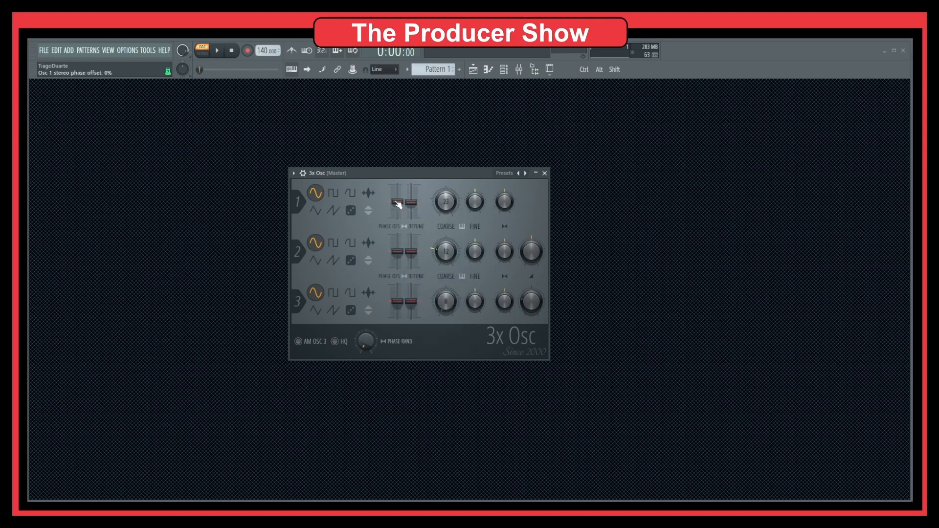
pyautogui.rightClick(399, 204)
pyautogui.click(432, 289)
# Step: Link oscillator 2's stereo phase offset and stereo detune to MIDI controller faders
pyautogui.rightClick(401, 253)
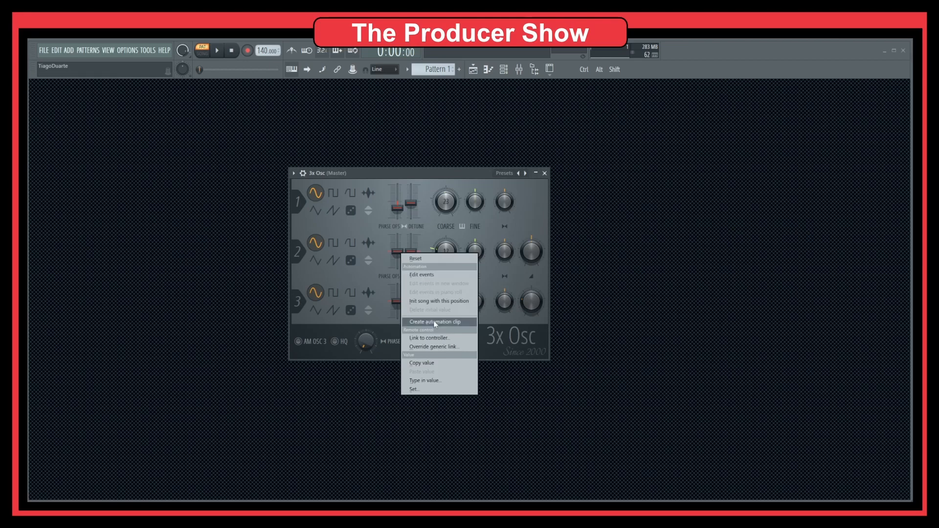
pyautogui.click(436, 336)
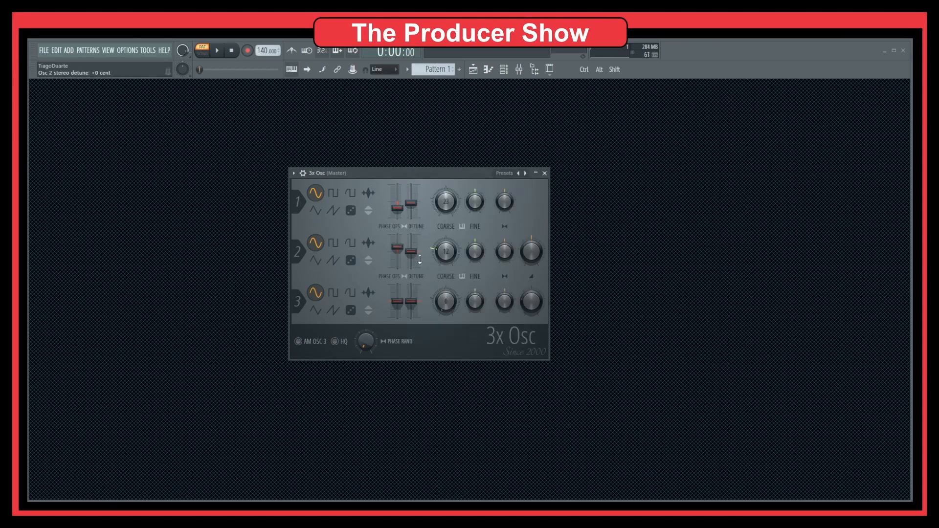
pyautogui.rightClick(413, 252)
pyautogui.click(466, 333)
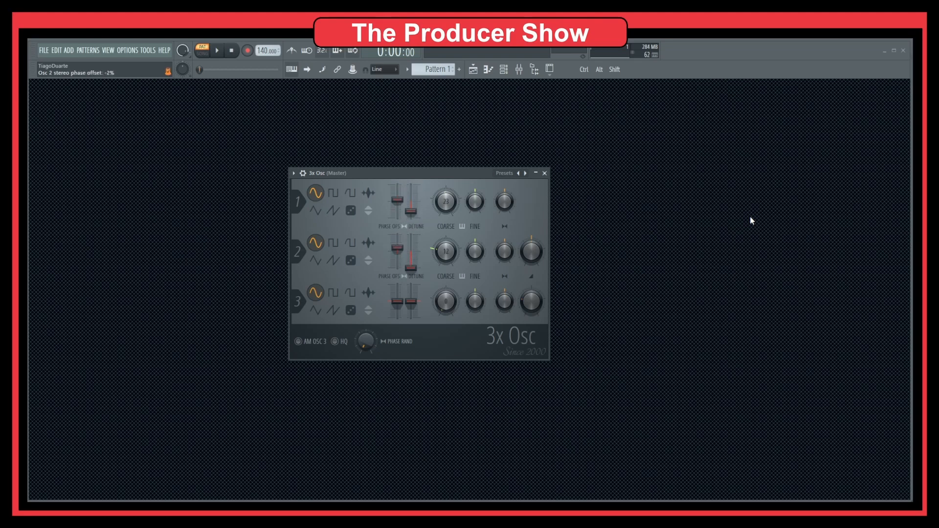
# Step: Reset the controller links of oscillator 1's stereo detune and stereo phase offset, accepting each change
pyautogui.rightClick(411, 220)
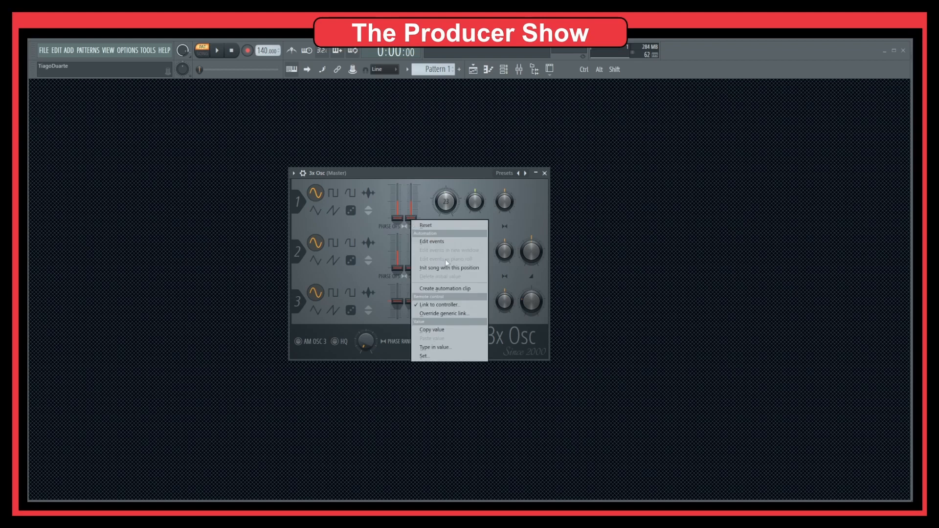
pyautogui.click(436, 306)
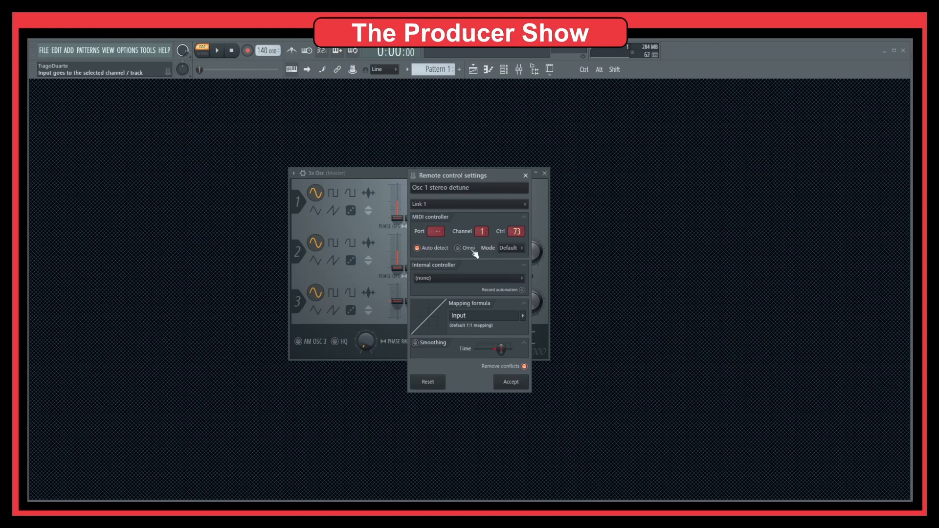
pyautogui.click(430, 383)
pyautogui.click(514, 383)
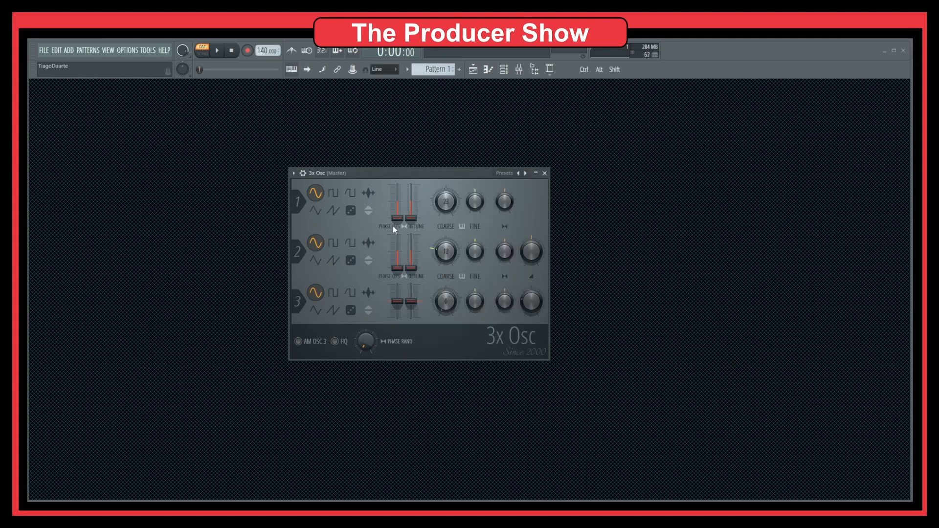
pyautogui.rightClick(417, 219)
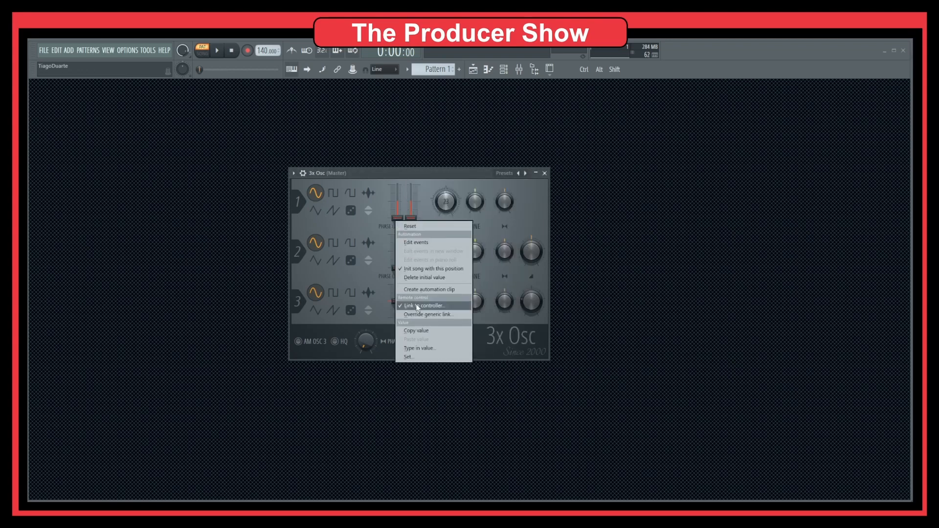
pyautogui.click(443, 304)
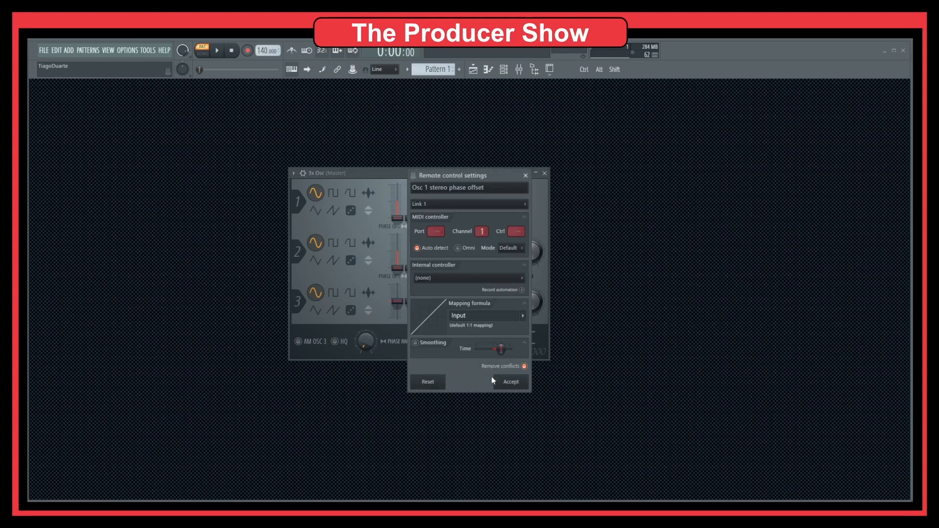
pyautogui.click(510, 382)
# Step: Reset the controller links of oscillator 2's stereo detune and stereo phase offset, accepting each change
pyautogui.rightClick(419, 274)
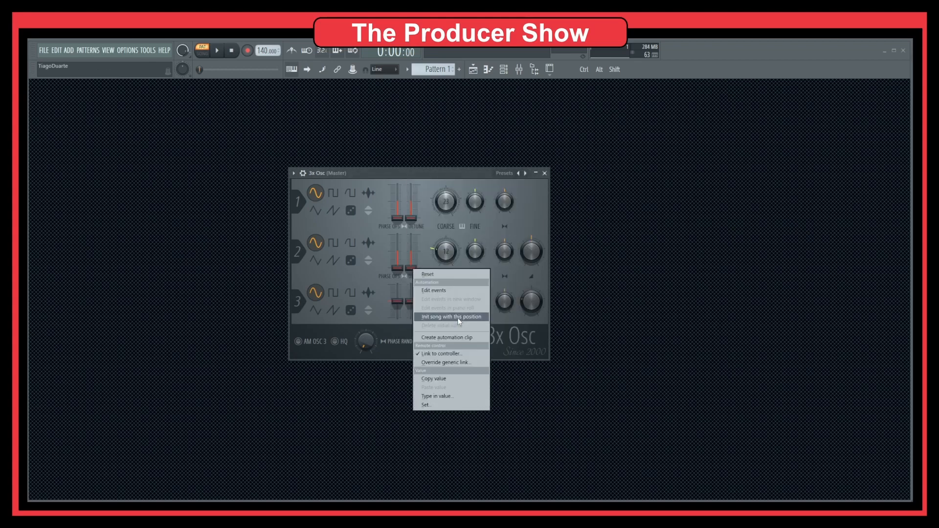
pyautogui.click(449, 354)
pyautogui.click(510, 382)
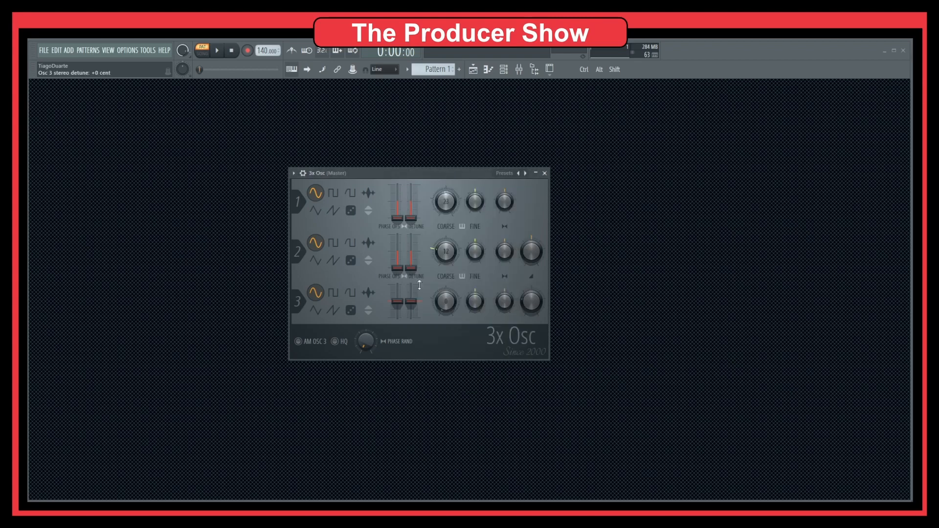
pyautogui.rightClick(398, 268)
pyautogui.click(435, 355)
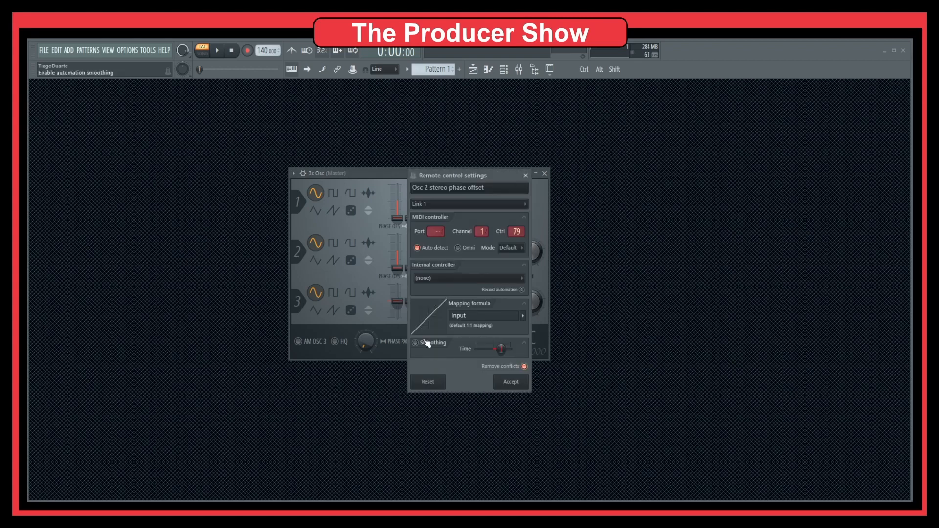
pyautogui.click(511, 382)
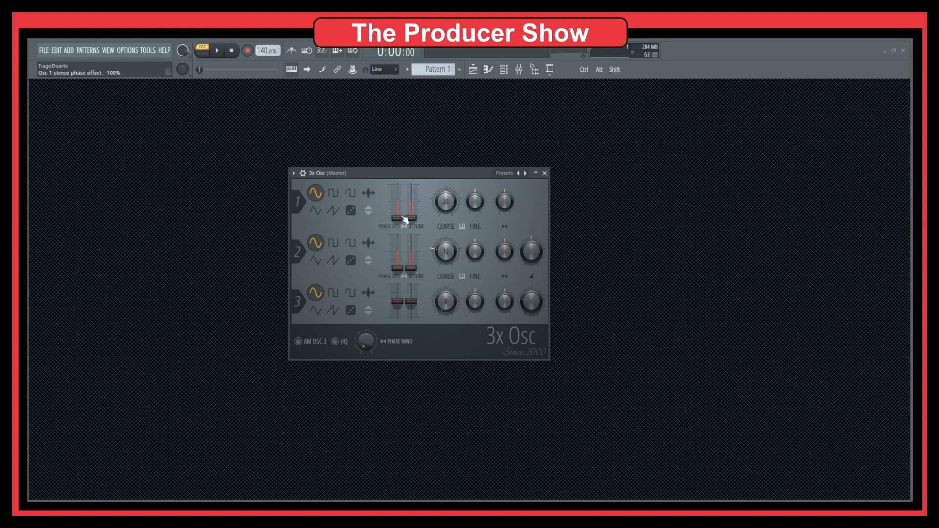
# Step: Relink oscillator 1's stereo phase offset and stereo detune to the MIDI controller
pyautogui.rightClick(397, 218)
pyautogui.click(441, 306)
pyautogui.rightClick(411, 218)
pyautogui.click(448, 306)
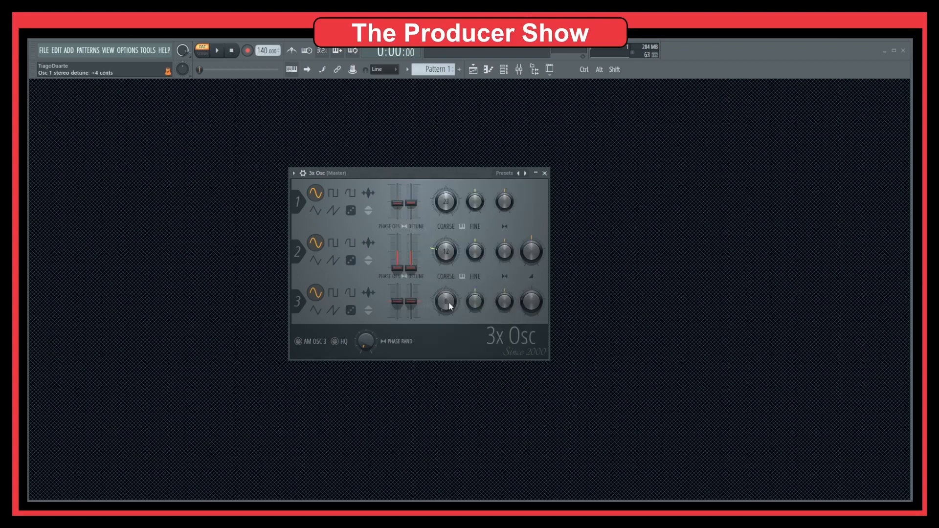
# Step: Relink oscillator 2's stereo phase offset and stereo detune to the MIDI controller
pyautogui.rightClick(397, 268)
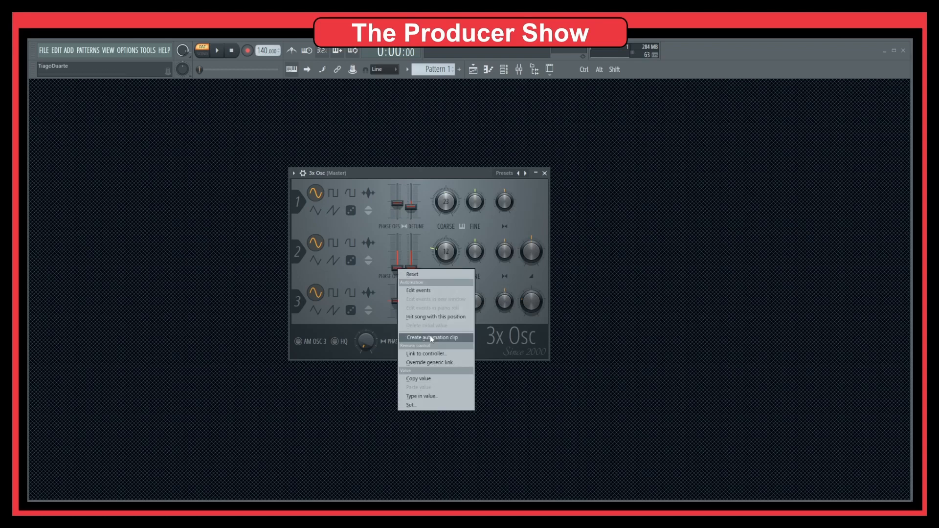
pyautogui.click(430, 353)
pyautogui.rightClick(416, 277)
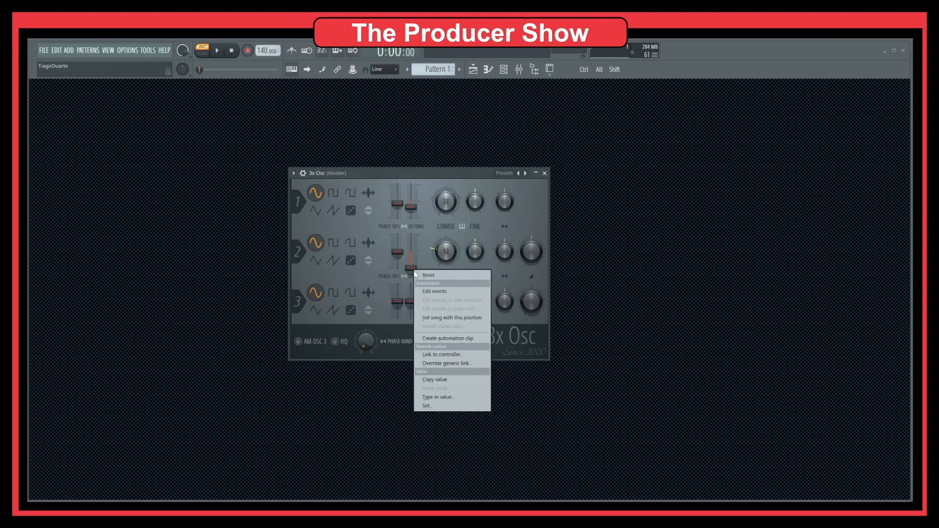
pyautogui.click(440, 355)
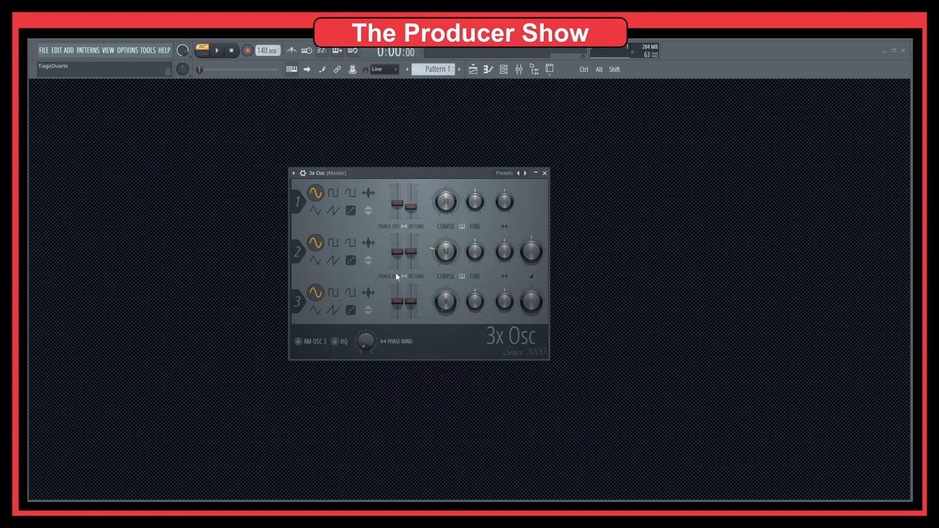
pyautogui.rightClick(411, 254)
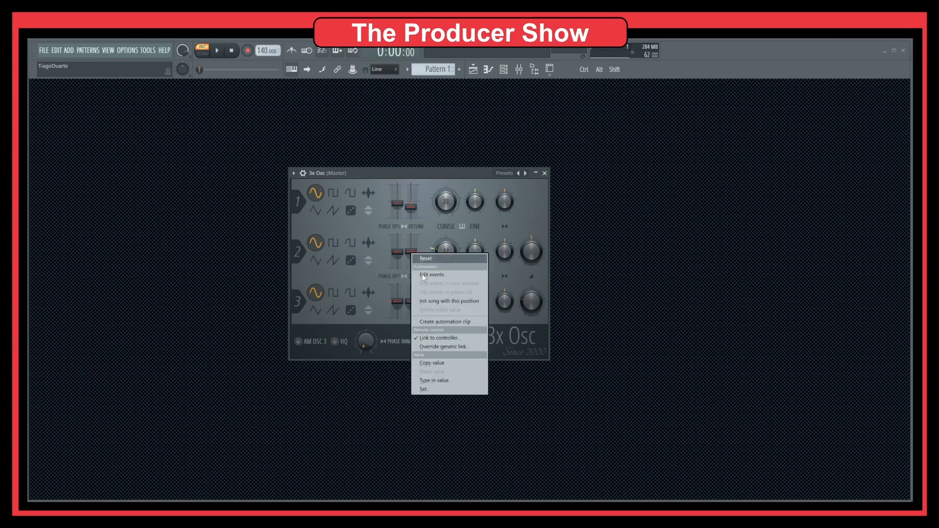
pyautogui.click(450, 347)
# Step: Disable the Arturia KeyLab Essential 61 input in the MIDI settings and place the settings and 3x Osc windows side by side
pyautogui.click(126, 50)
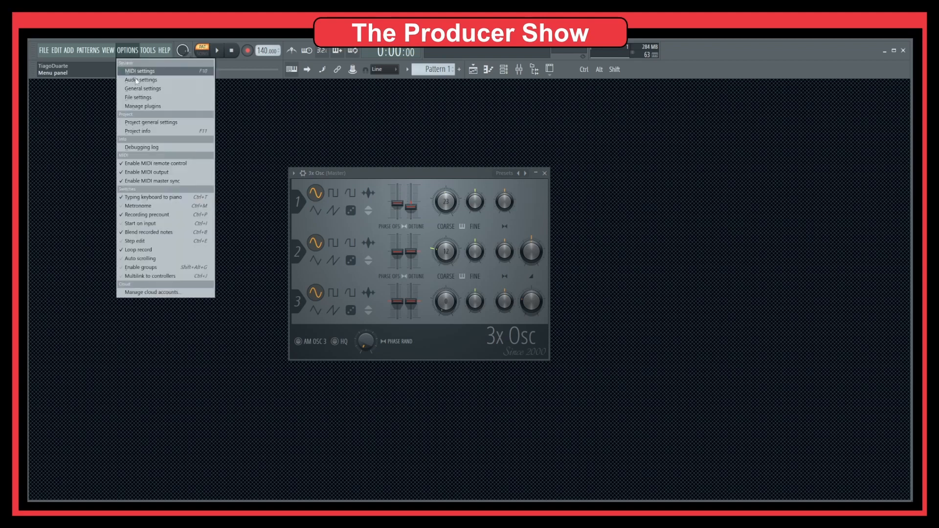
pyautogui.click(133, 70)
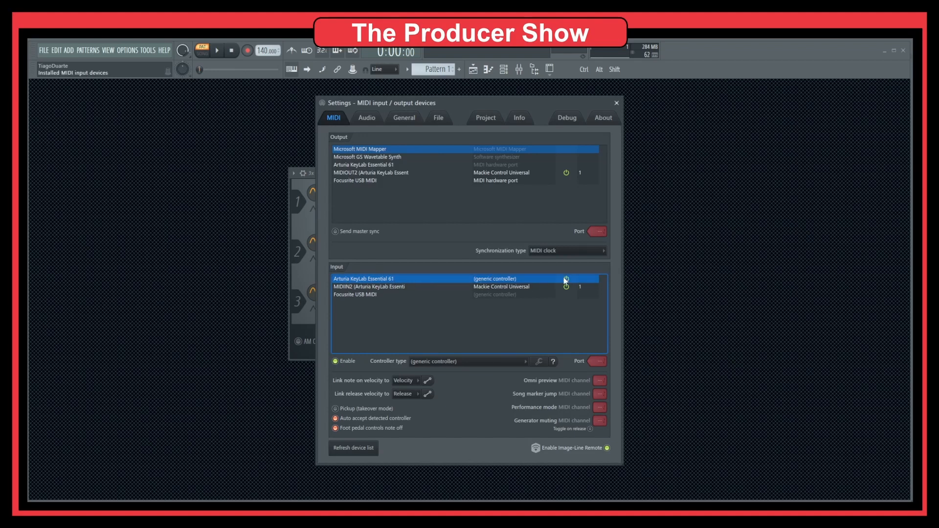
pyautogui.click(338, 361)
pyautogui.moveTo(441, 101); pyautogui.dragTo(665, 101)
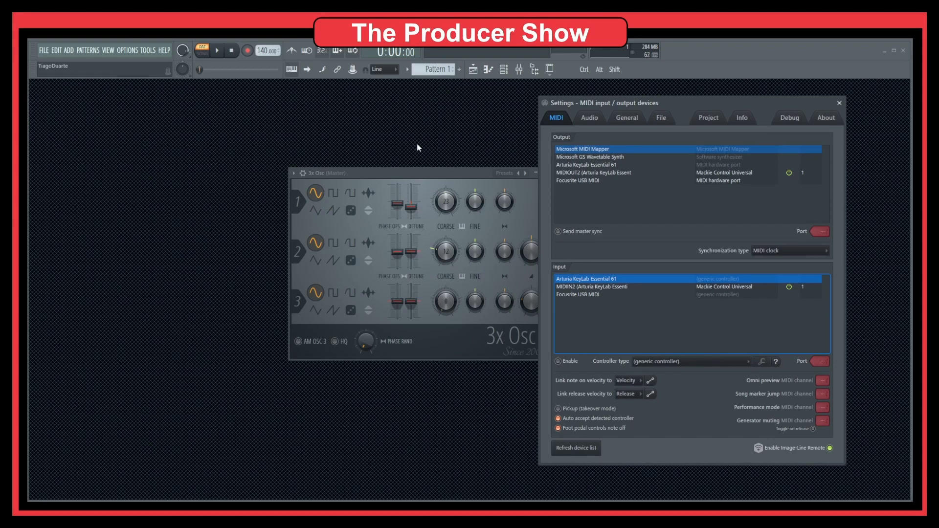
pyautogui.moveTo(400, 174); pyautogui.dragTo(296, 174)
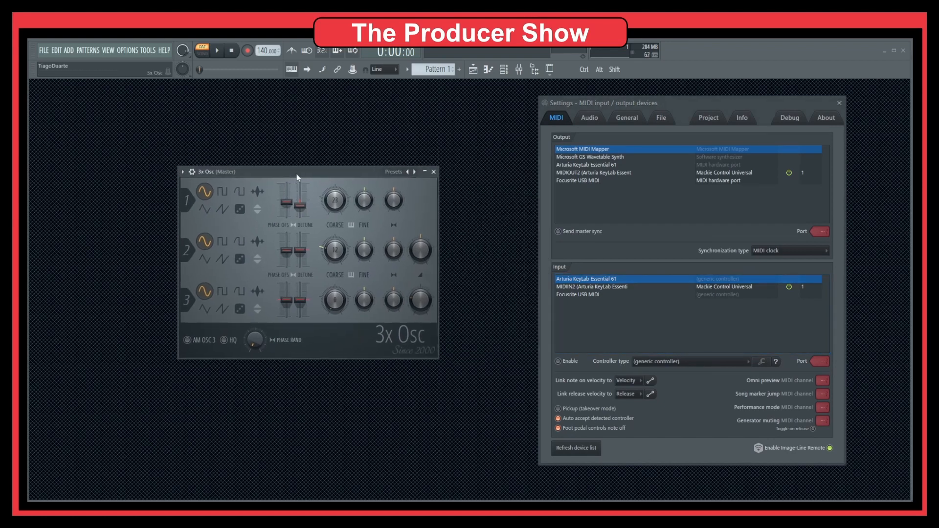
# Step: Re-enable the Arturia KeyLab Essential 61 input and close the MIDI settings
pyautogui.click(558, 362)
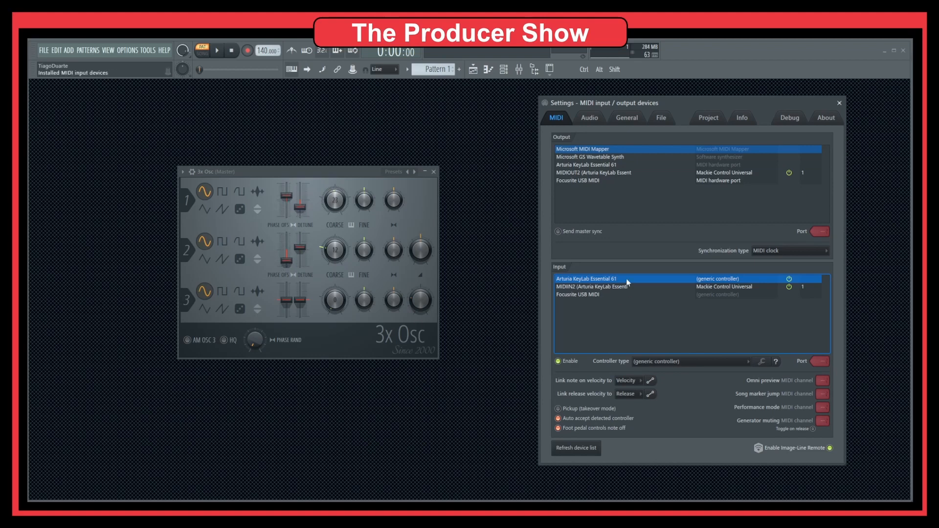
pyautogui.click(839, 103)
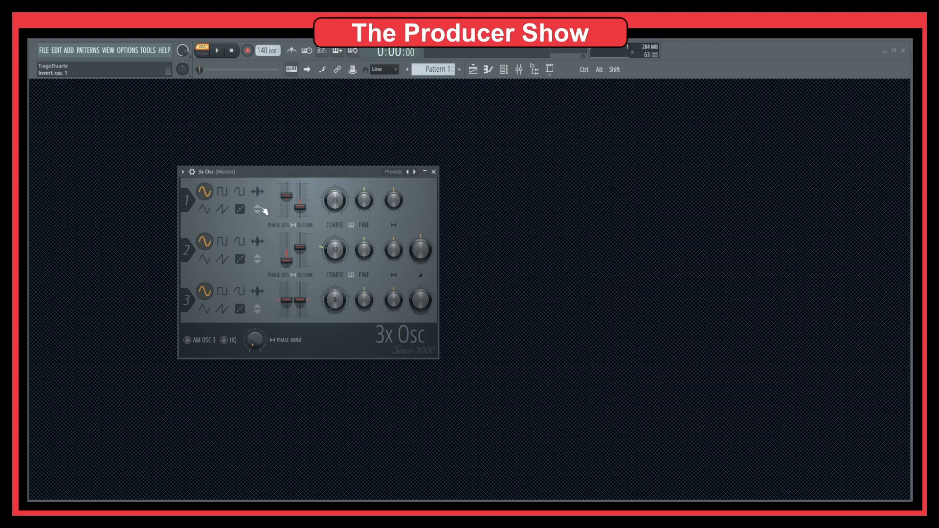
pyautogui.rightClick(290, 199)
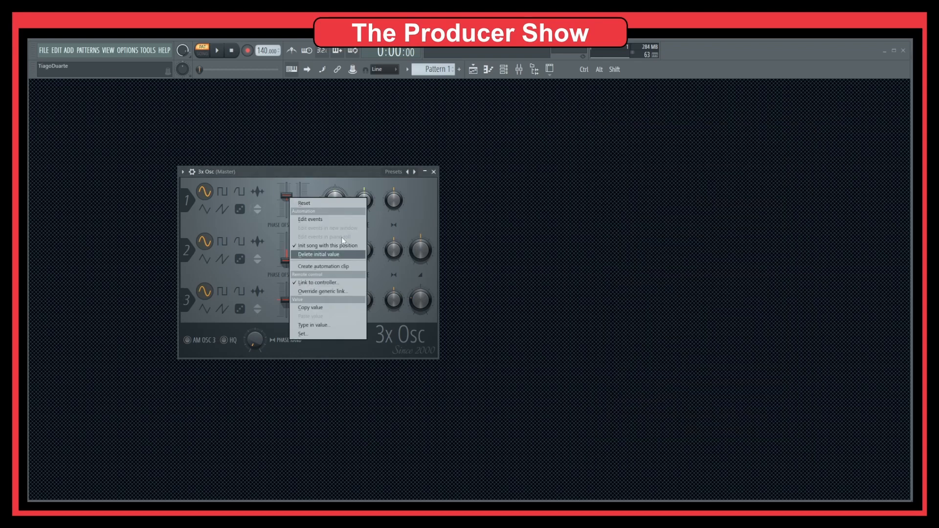
pyautogui.click(327, 177)
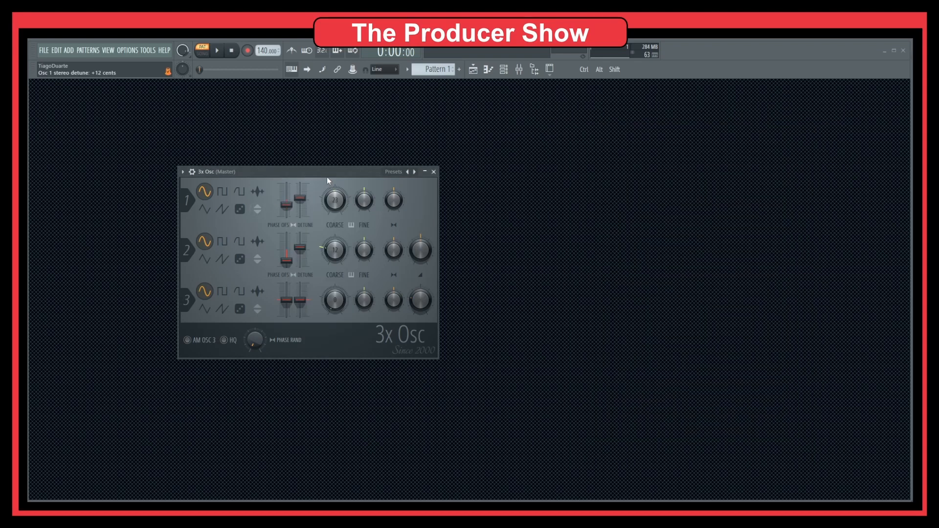